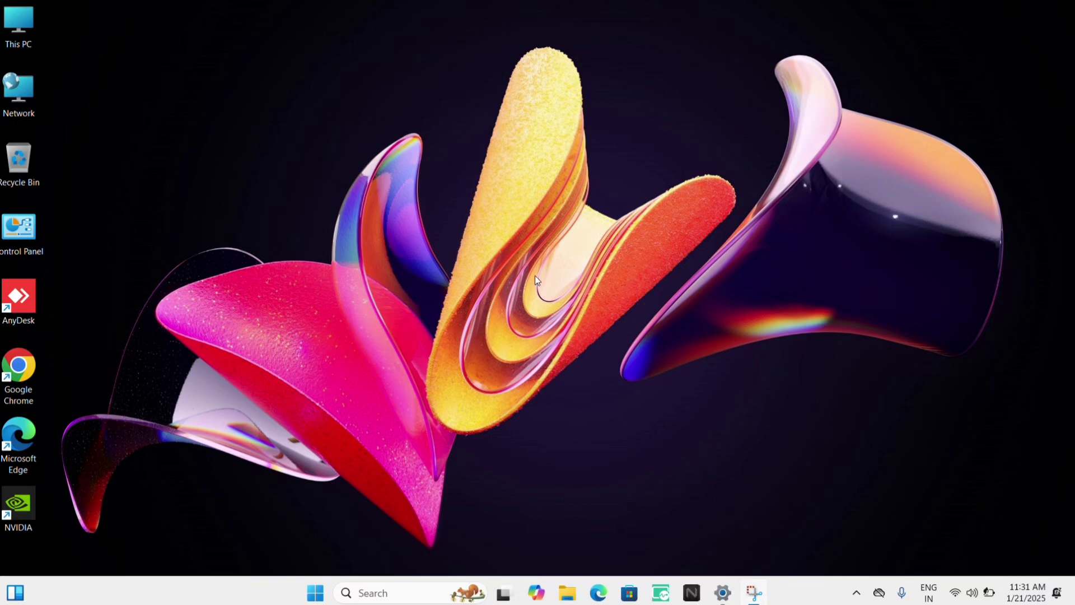
# Step: Leave Microsoft Store, launch Chrome, and search Google for 'play store'
pyautogui.click(630, 596)
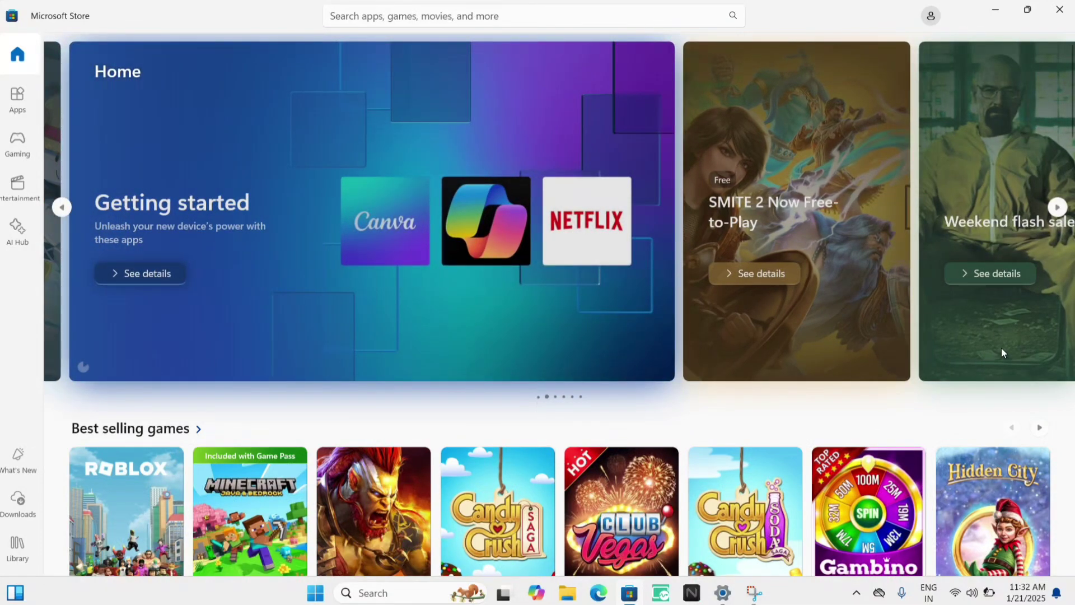
pyautogui.moveTo(538, 210)
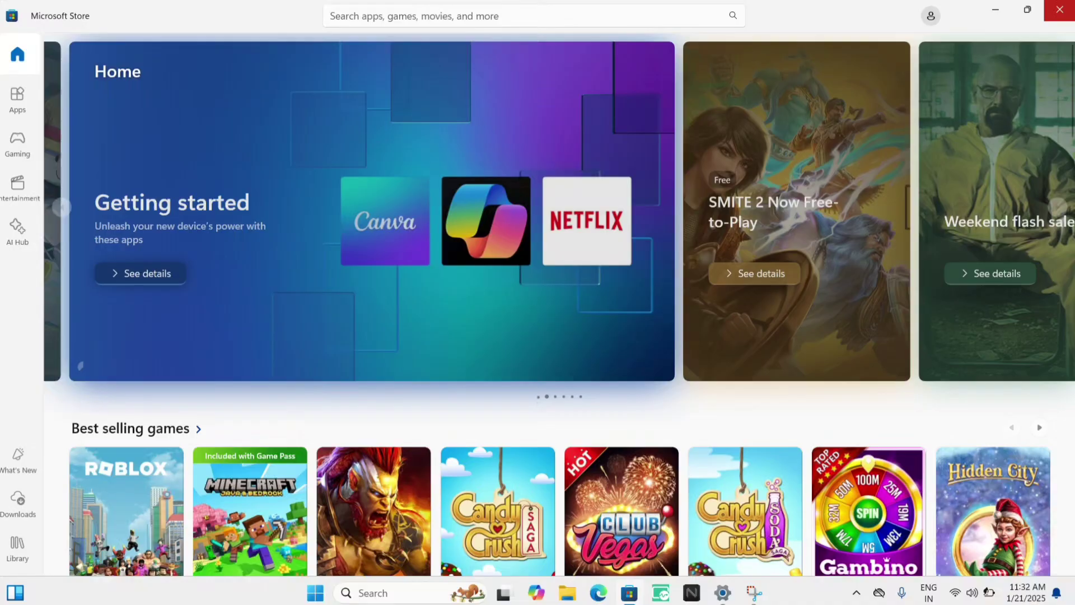
pyautogui.click(1066, 17)
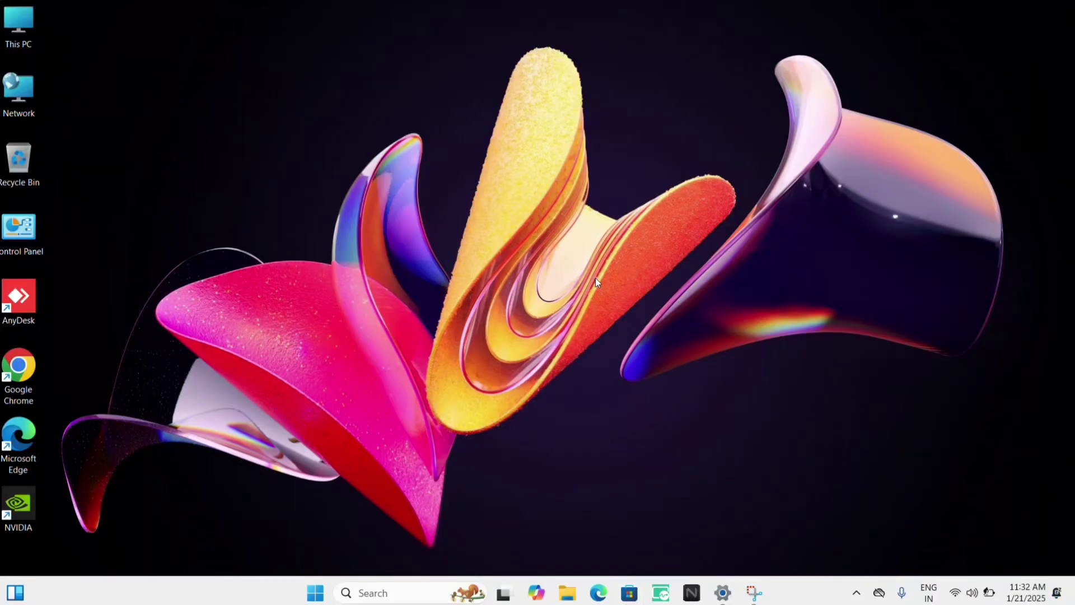
pyautogui.doubleClick(33, 387)
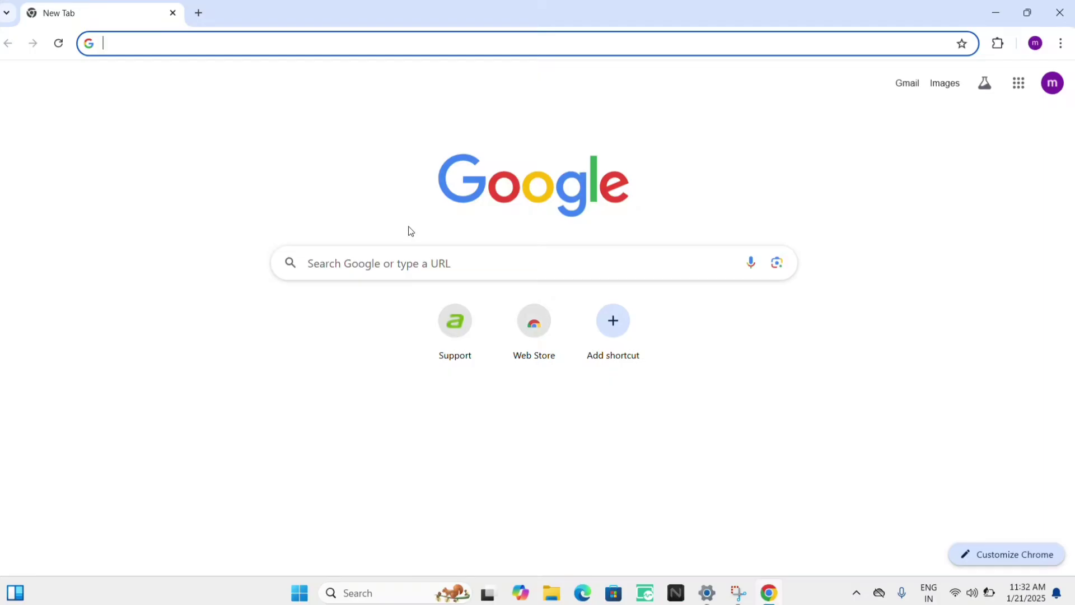
pyautogui.click(291, 43)
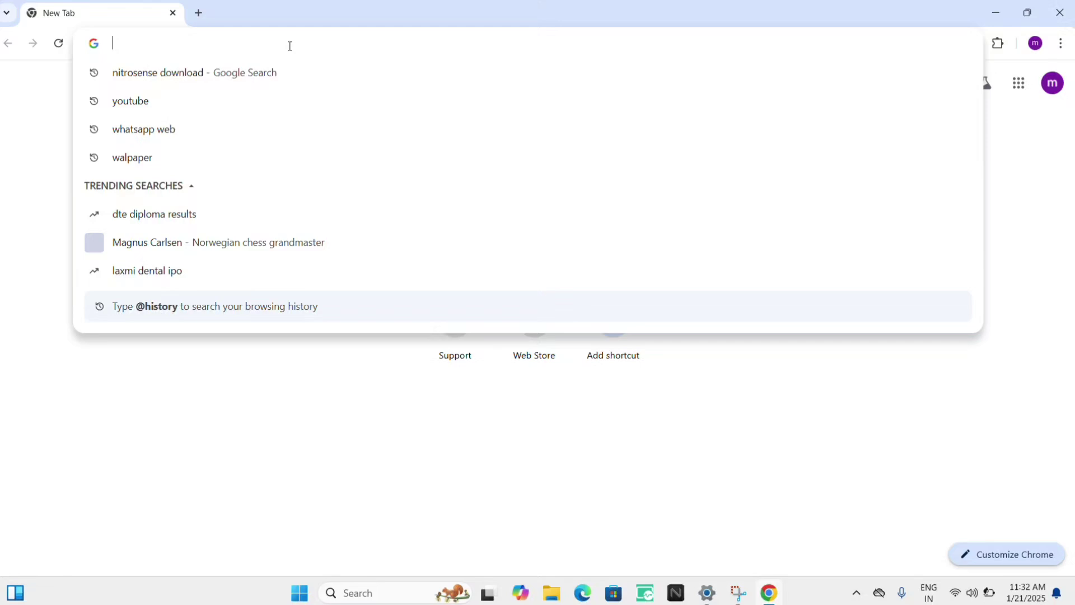
pyautogui.write('PLA')
pyautogui.press('Return')
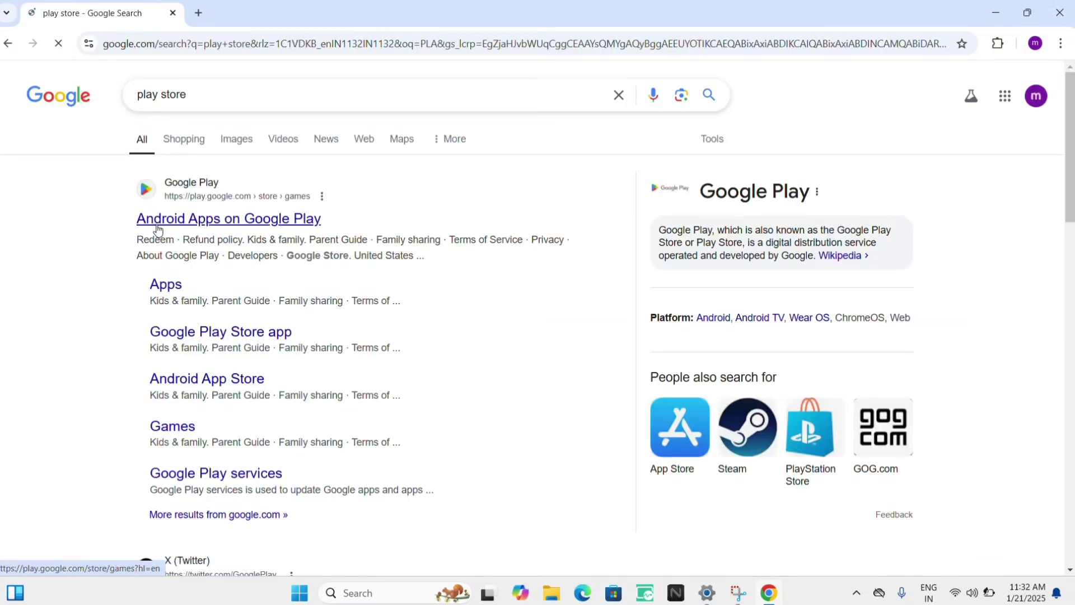
# Step: Open the 'Android Apps on Google Play' result to reach Google Play's Games page
pyautogui.click(157, 229)
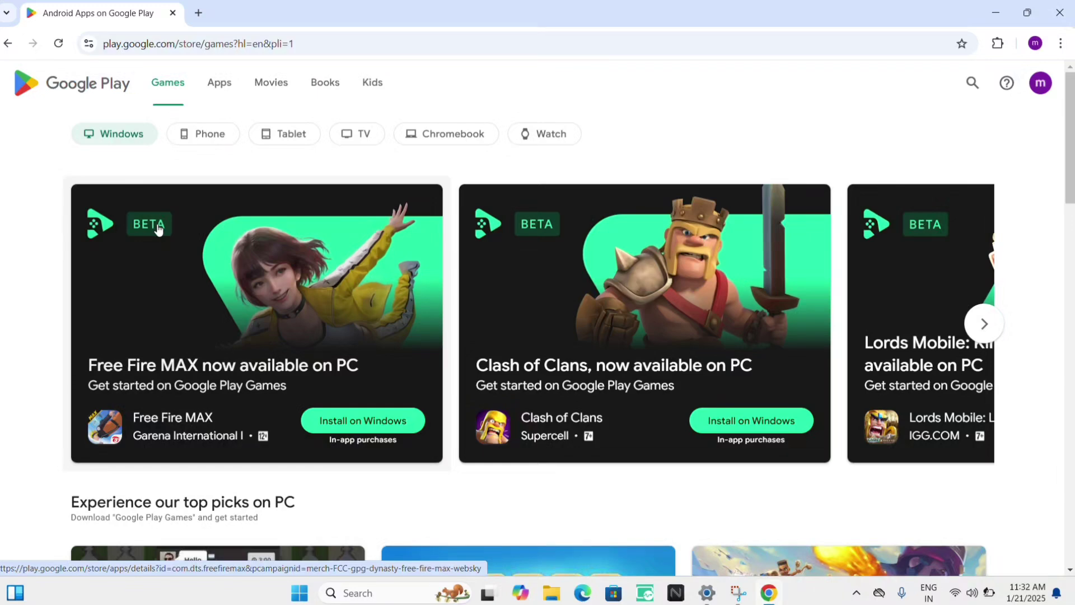
# Step: In a new tab, choose the 'chrome web store' suggestion to reach its Discover page
pyautogui.hotkey('ctrl', 't')
pyautogui.write('chrome')
pyautogui.click(147, 168)
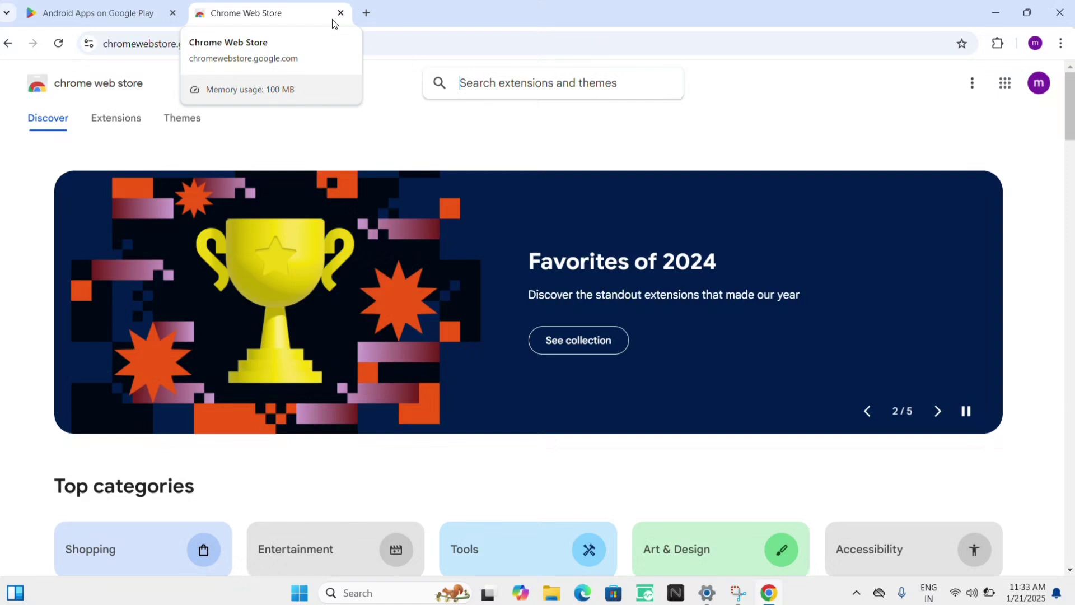
# Step: Open a blank new tab and close the Chrome Web Store and Google Play tabs
pyautogui.click(366, 14)
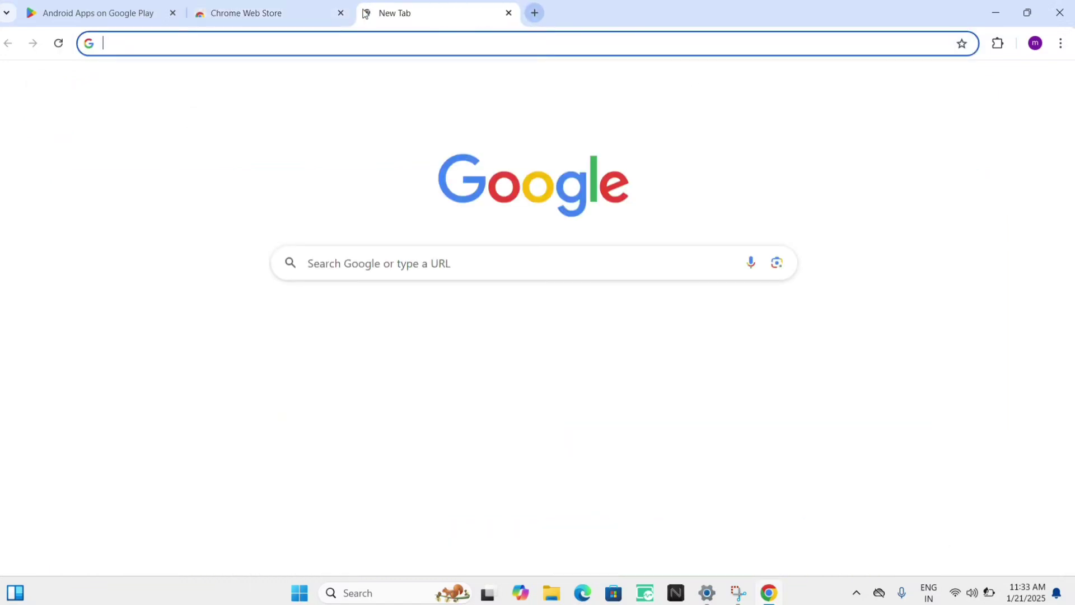
pyautogui.click(340, 13)
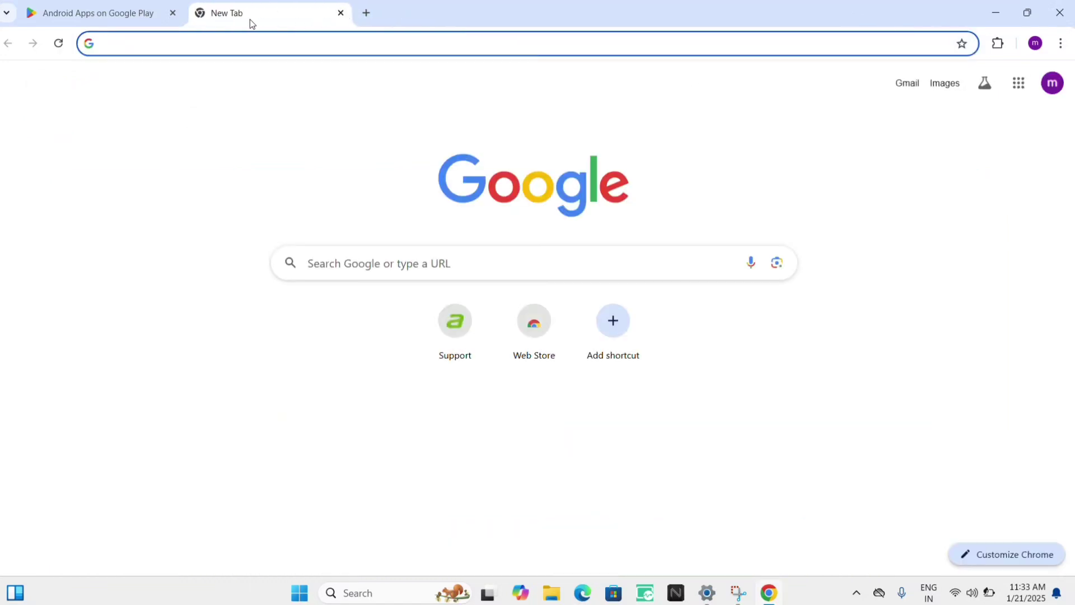
pyautogui.click(173, 14)
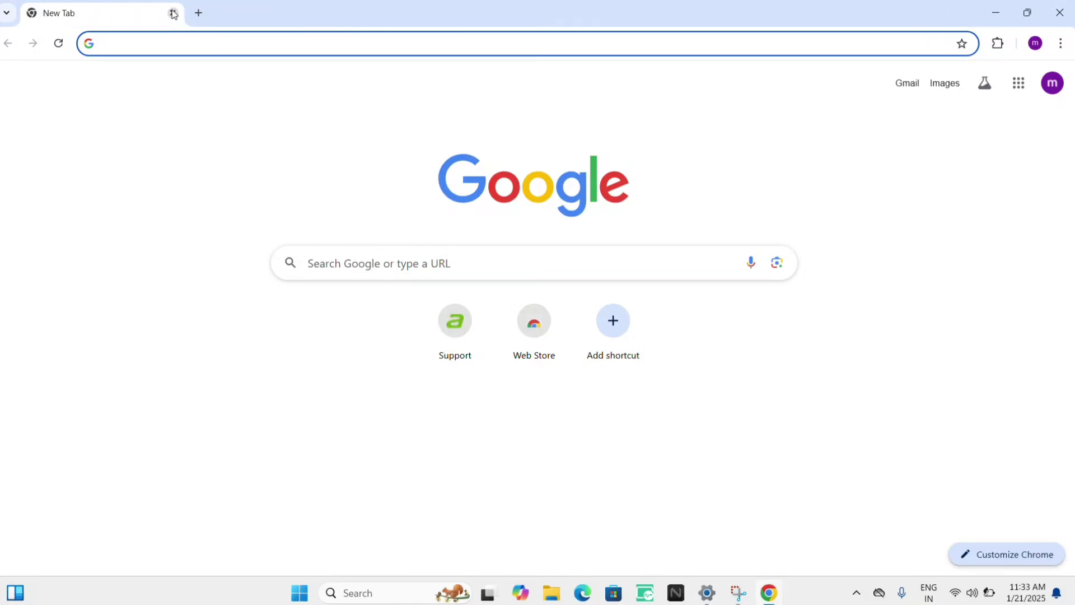